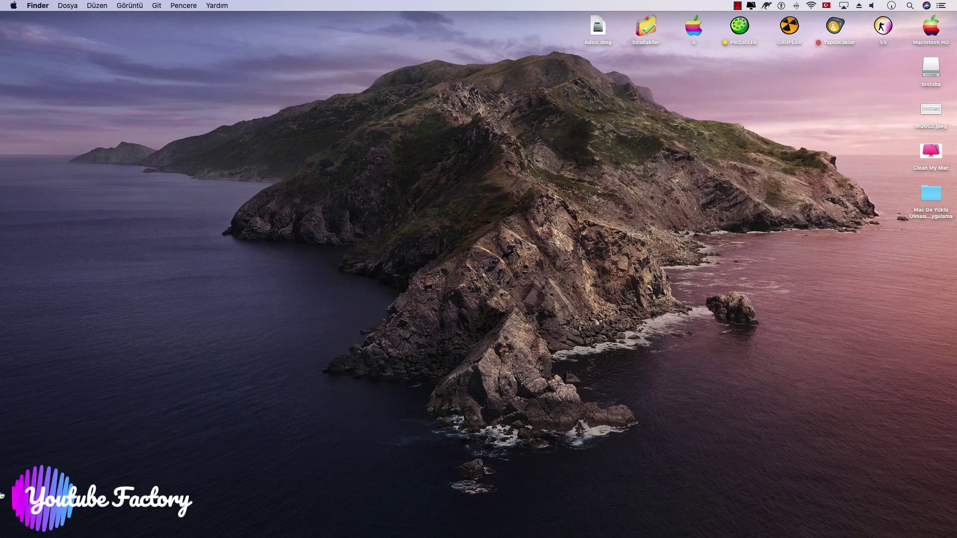
Step: Switch to the browser showing cleanmymac.com and open the CleanMyMac X license purchase page
key("super+Tab")
key("super+Tab")
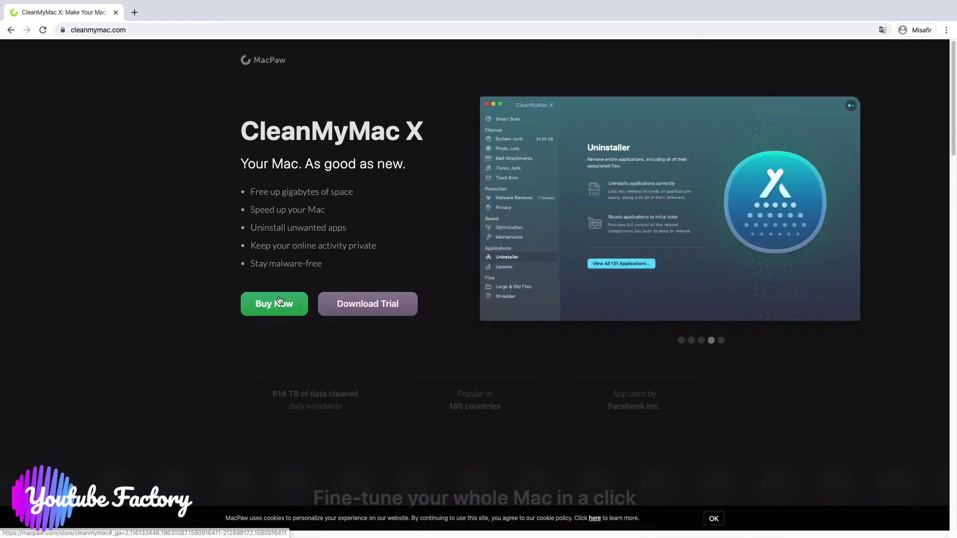
left_click(281, 300)
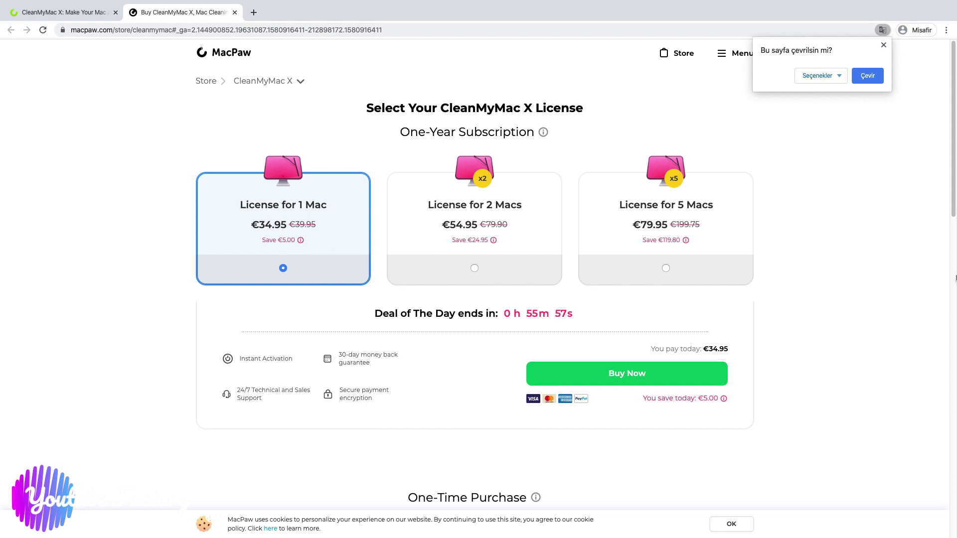
Step: Launch the CleanMyMac X application and expand its window to full screen
mouse_move(947, 387)
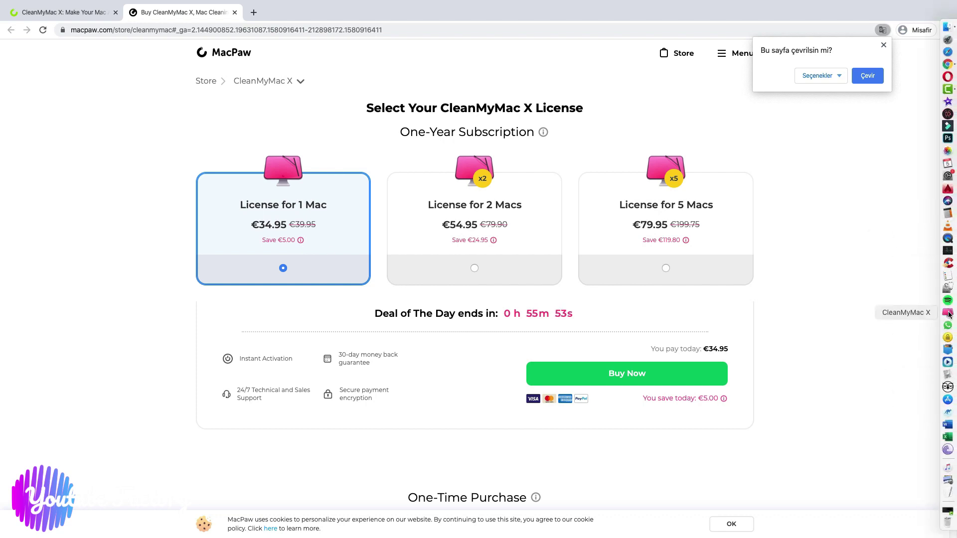
left_click(888, 311)
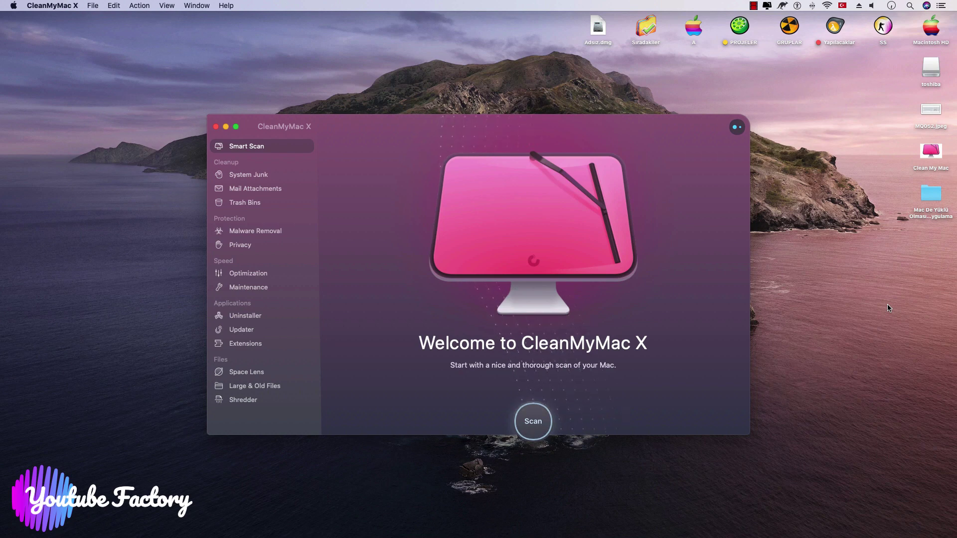
left_click(236, 128)
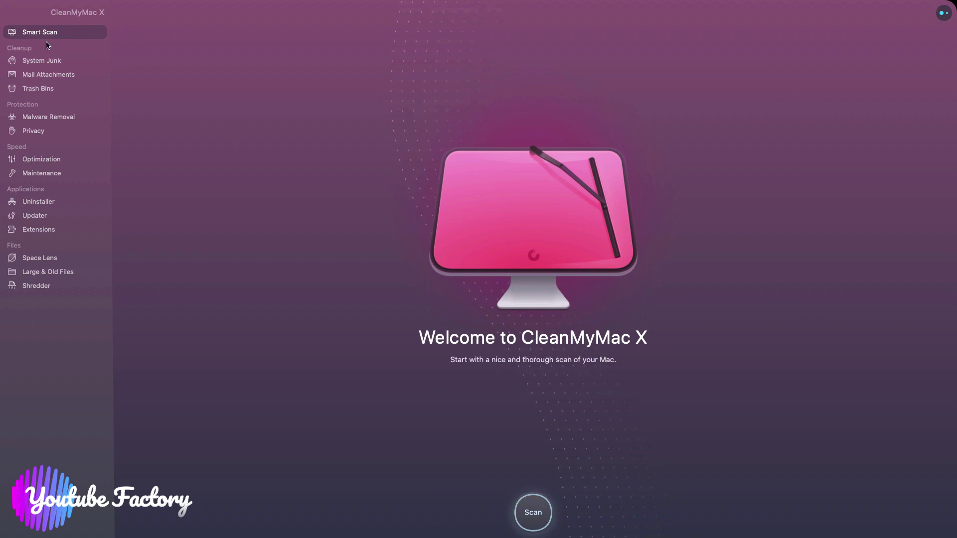
Step: Perform a Smart Scan and run all the recommended tasks, quitting Google Chrome for the cleanup
left_click(543, 506)
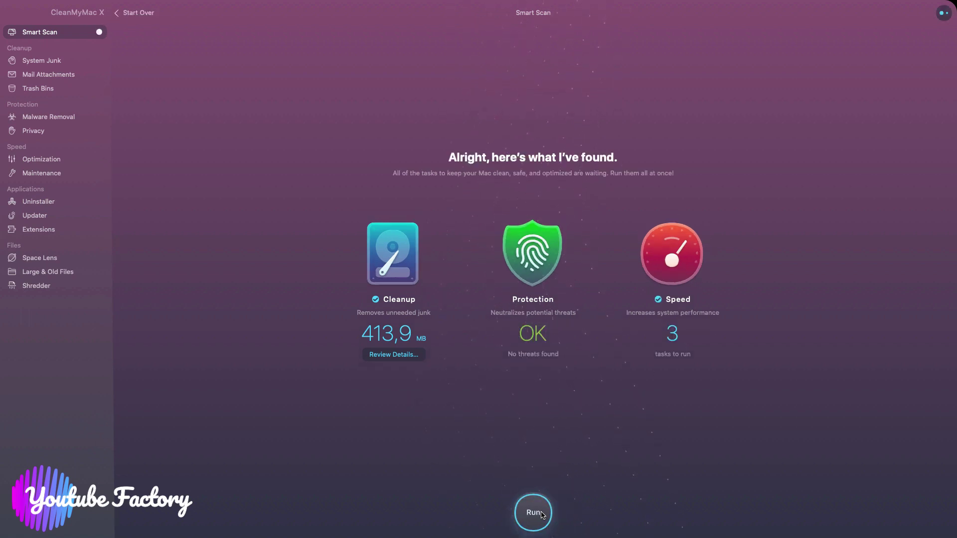
left_click(542, 514)
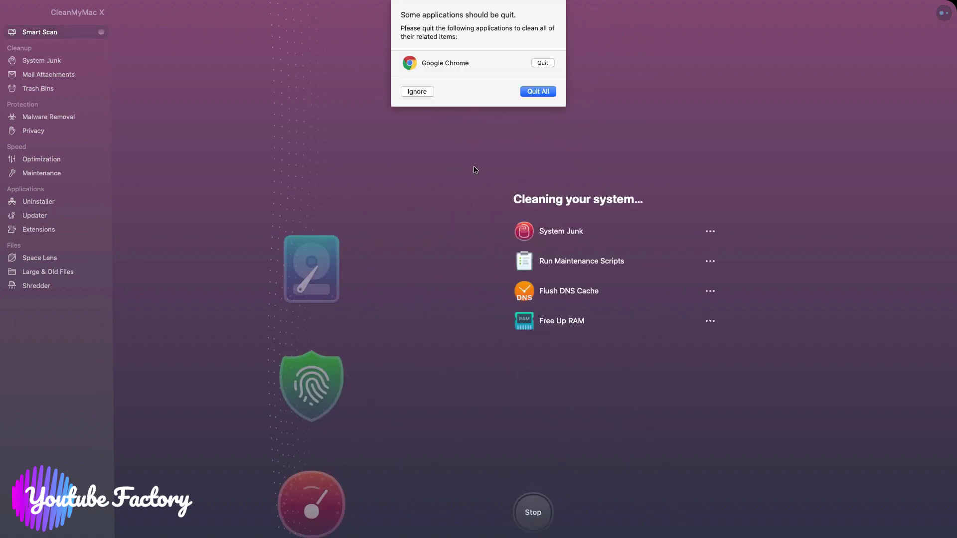
left_click(537, 91)
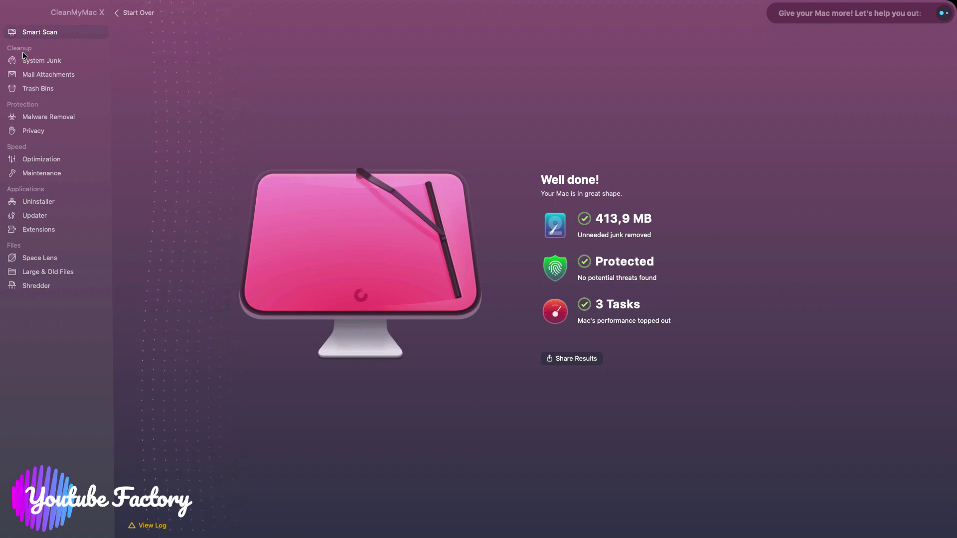
Step: Scan for System Junk and clean the smart-selected files, quitting Google Chrome for the cleanup
left_click(59, 62)
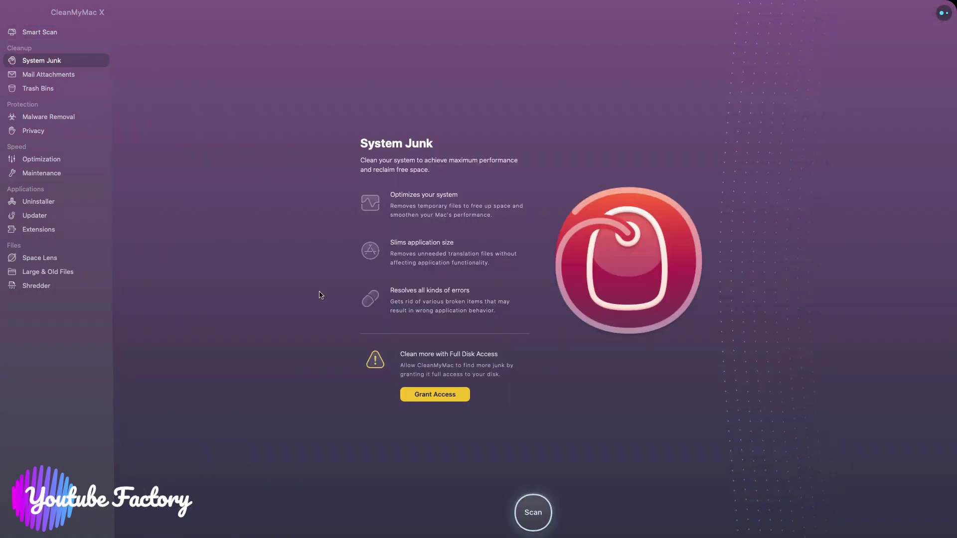
left_click(543, 514)
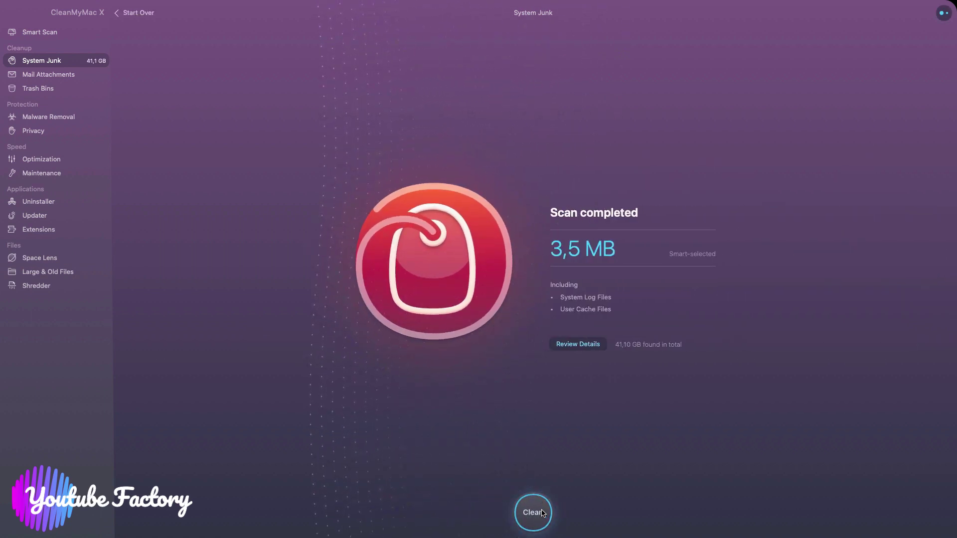
left_click(532, 513)
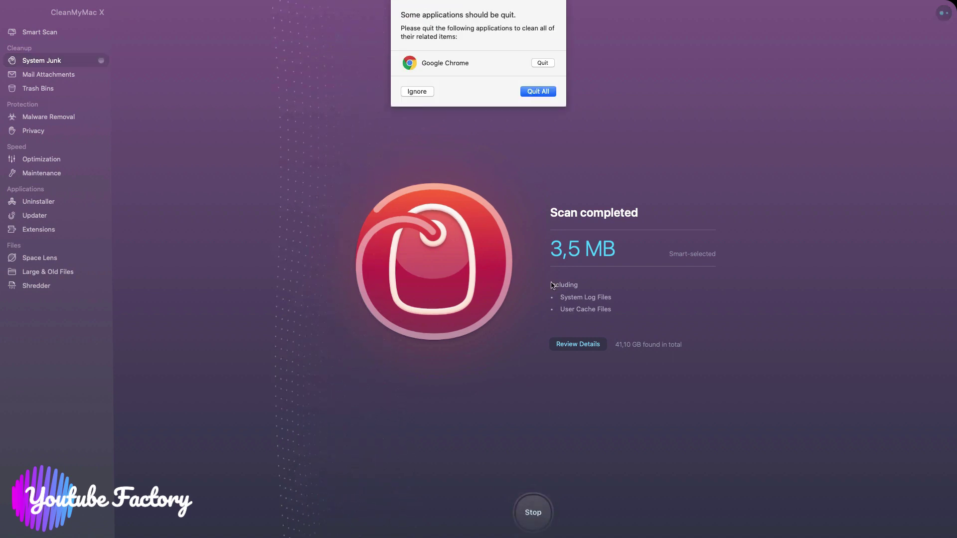
left_click(541, 91)
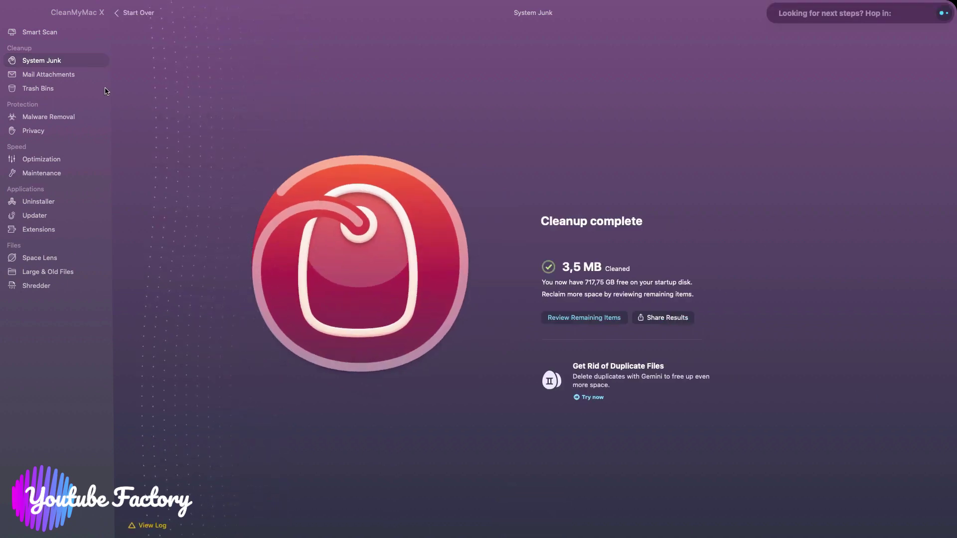
Step: View the Mail Attachments module, then scan the Mac's Trash Bins
left_click(64, 79)
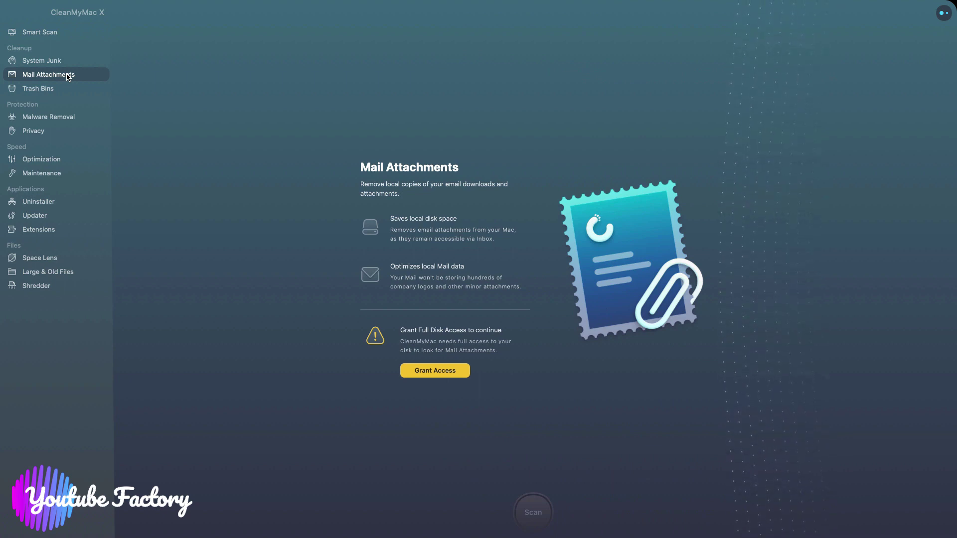
left_click(44, 91)
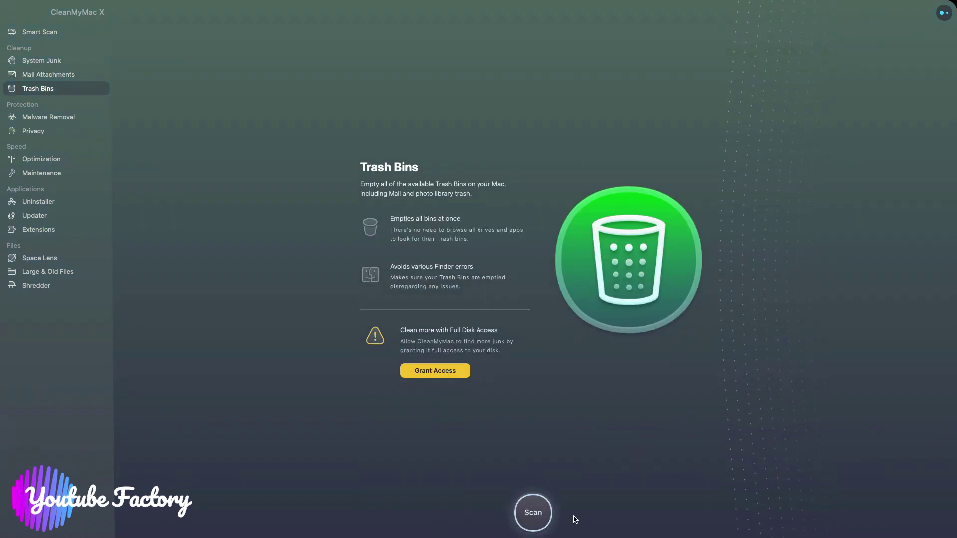
left_click(544, 515)
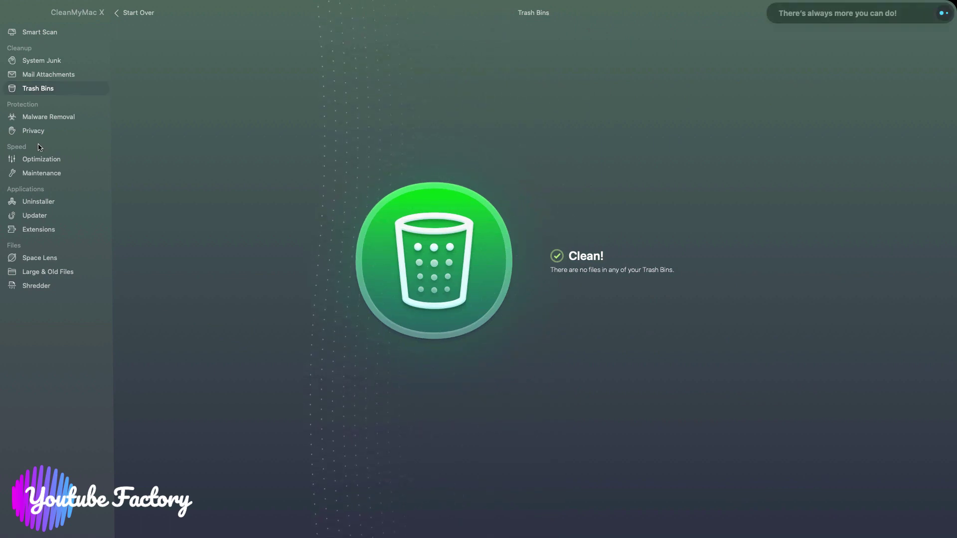
Step: Scan the Mac for malware with the Malware Removal module
left_click(31, 119)
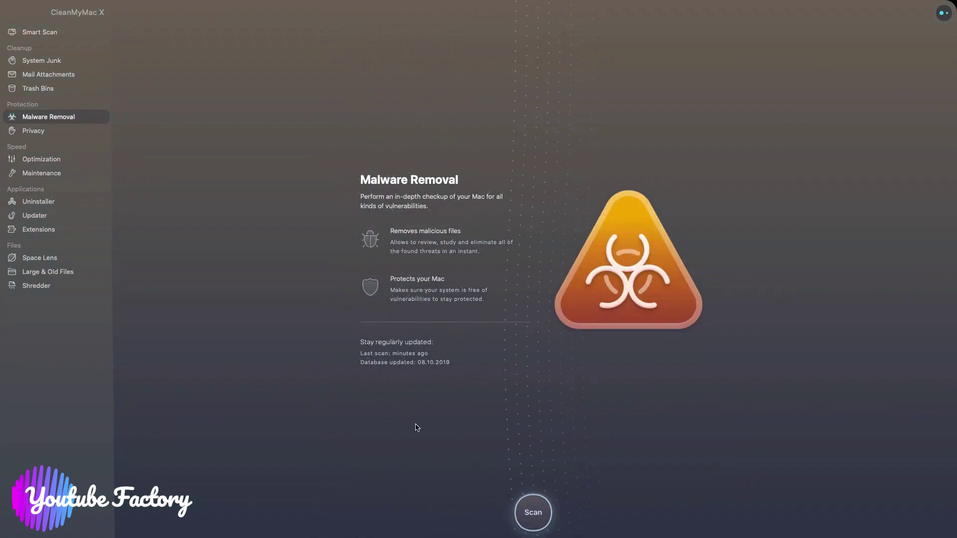
left_click(534, 513)
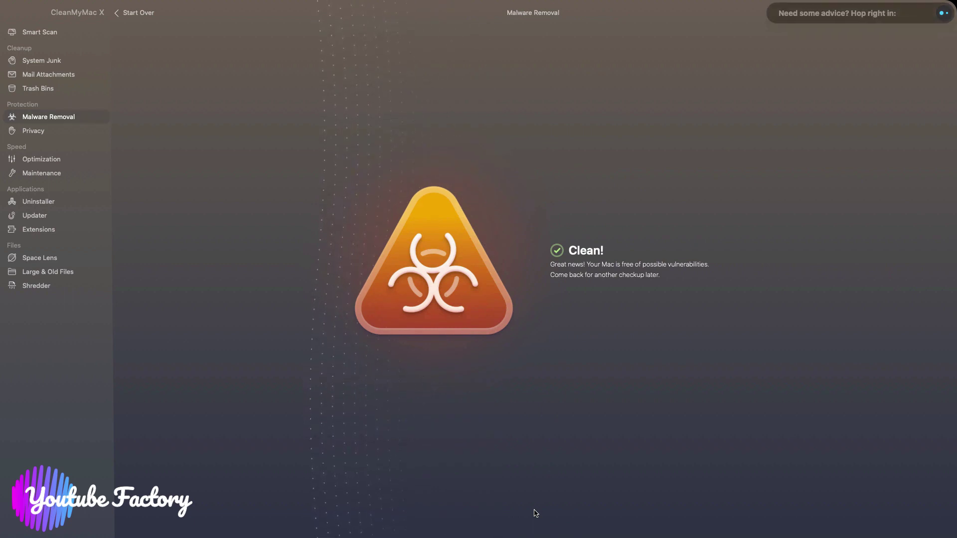
Step: Scan for Privacy items, quitting Google Chrome so that its data is included
left_click(43, 135)
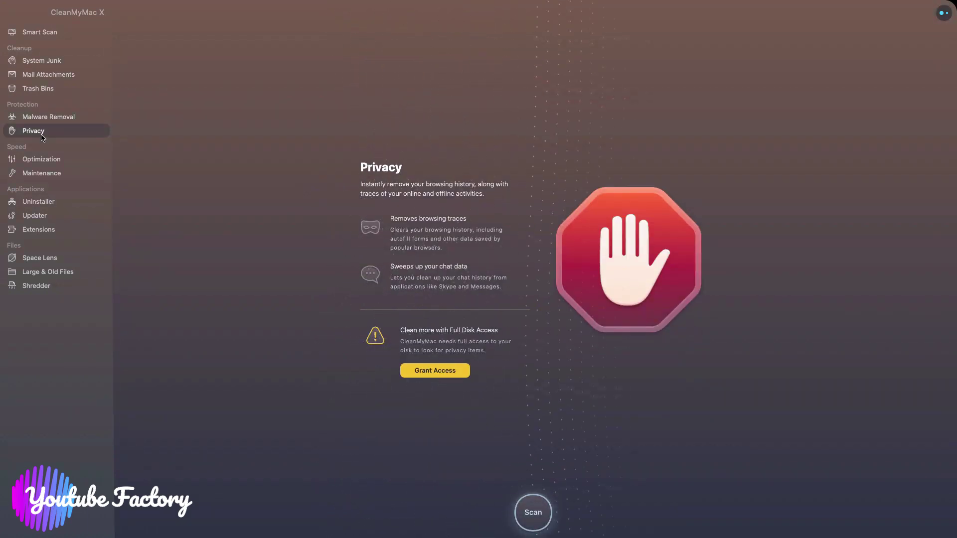
left_click(541, 506)
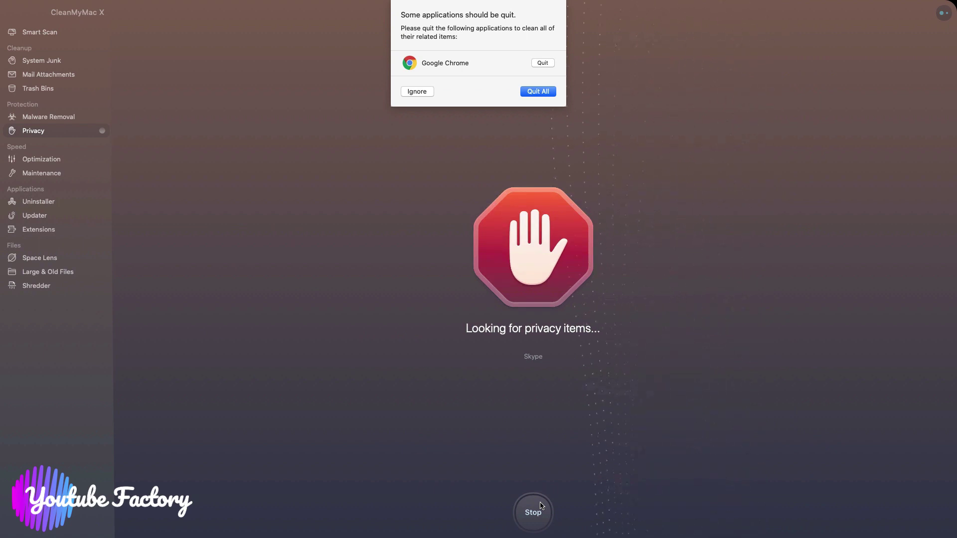
left_click(538, 93)
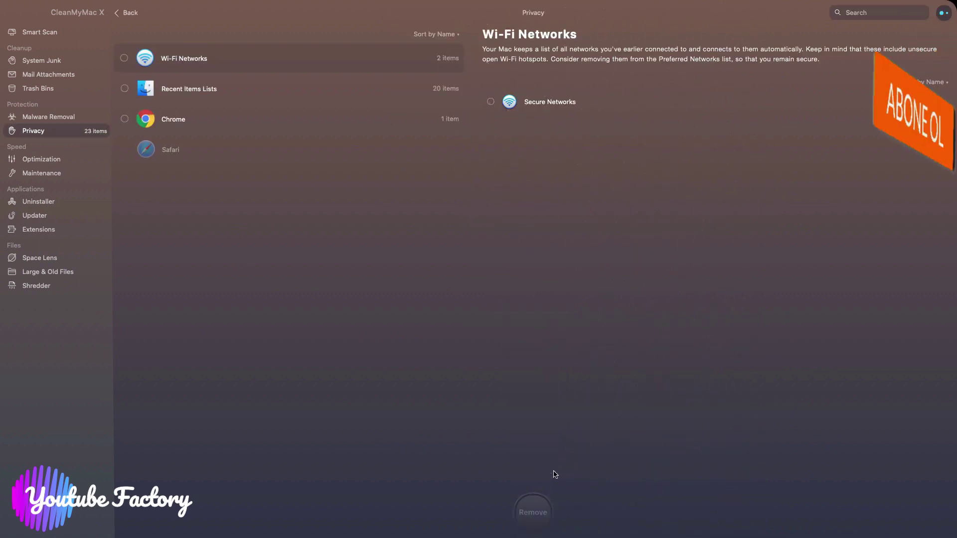
Step: Remove the Wi-Fi Networks, Recent Items Lists and Chrome privacy items, authorizing the removal with the account password
left_click(124, 58)
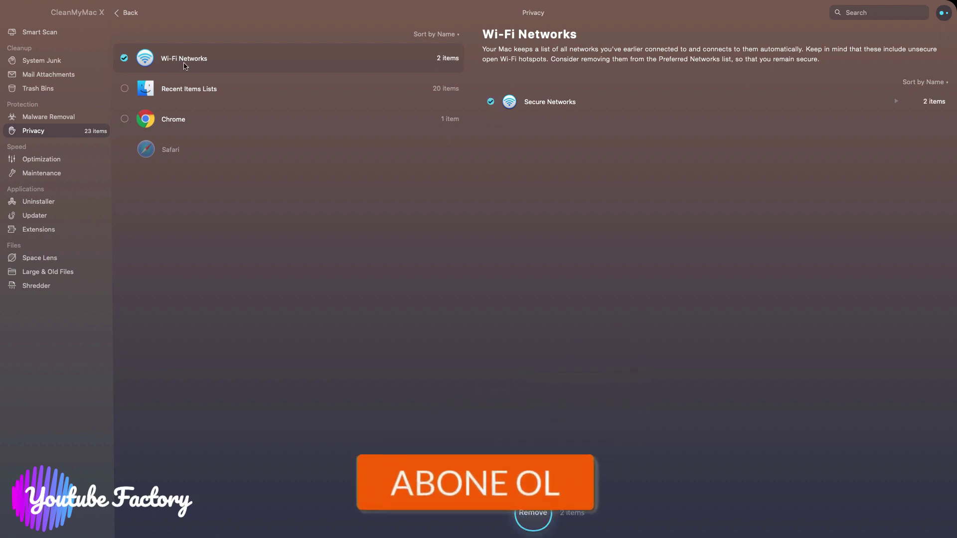
left_click(124, 88)
left_click(120, 120)
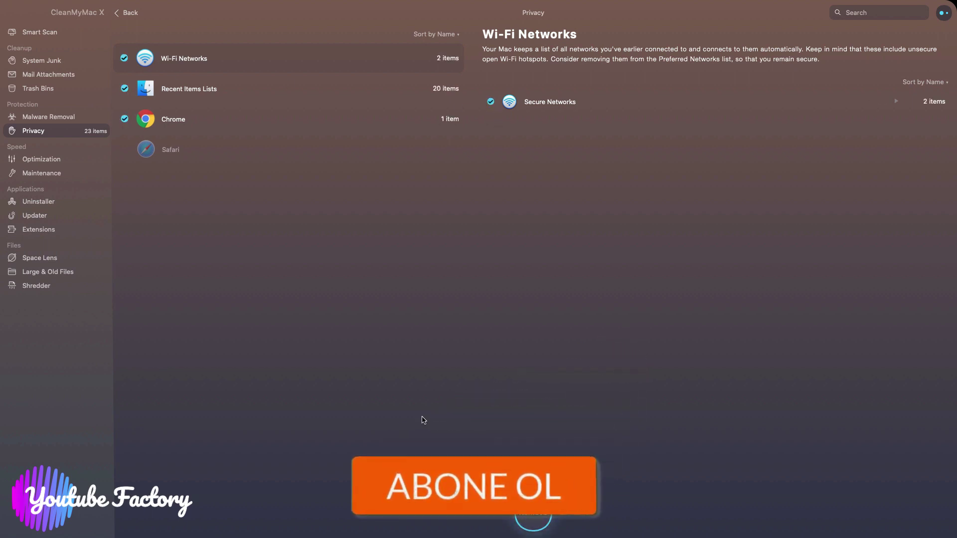
left_click(537, 519)
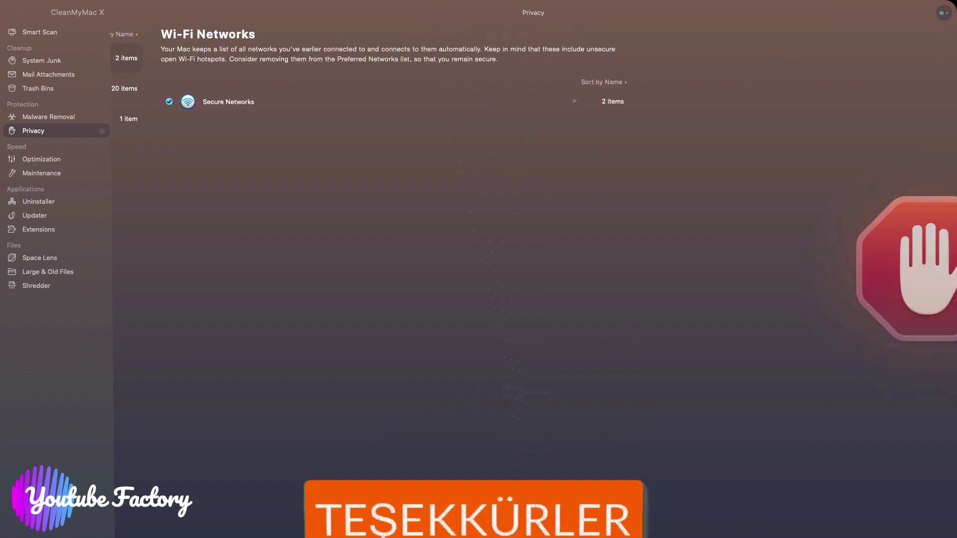
type("******")
key("Return")
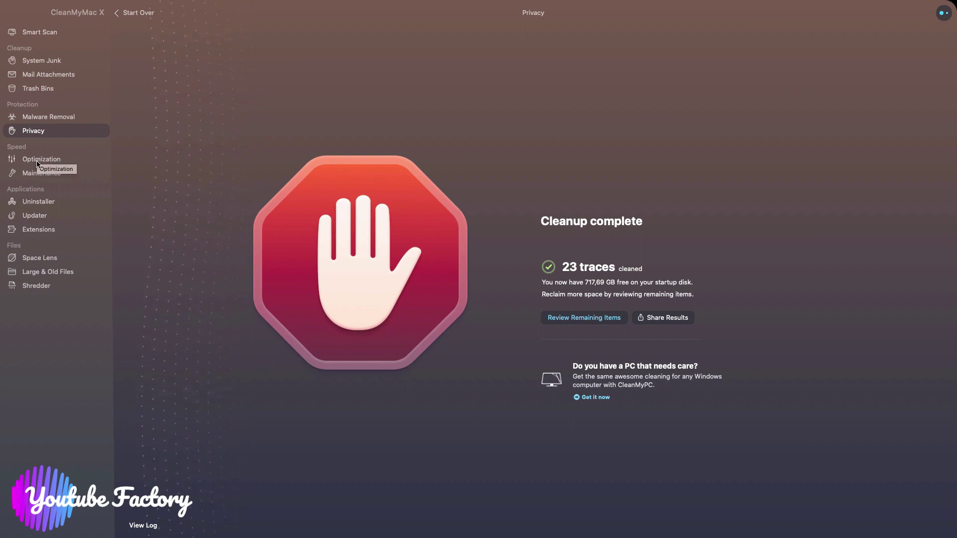
Step: View all Optimization items and perform the operations for Launch Agents and Heavy Consumers
left_click(38, 163)
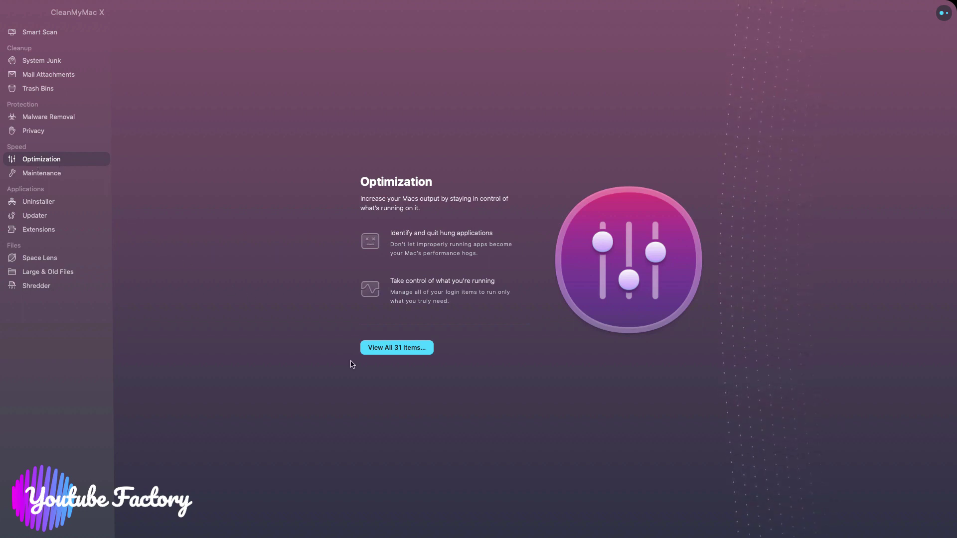
left_click(403, 353)
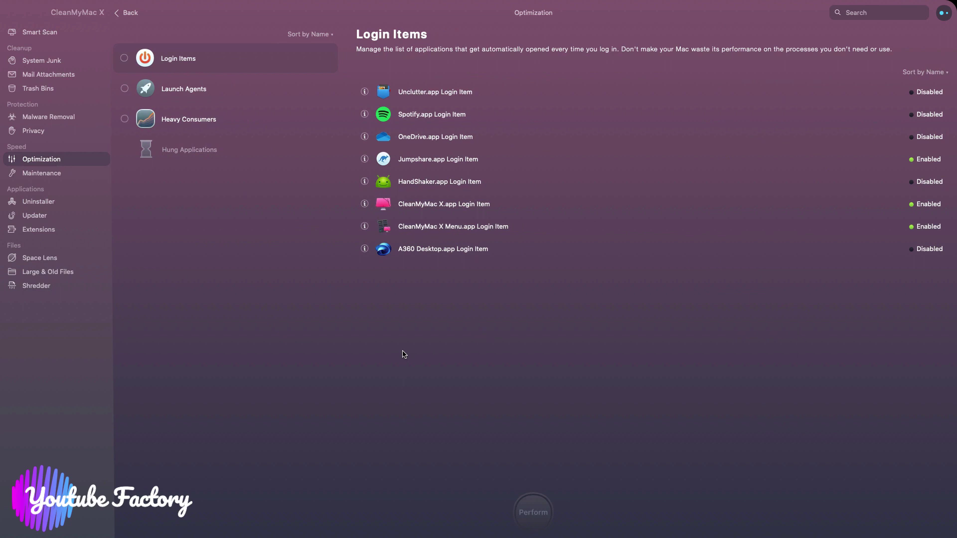
left_click(124, 89)
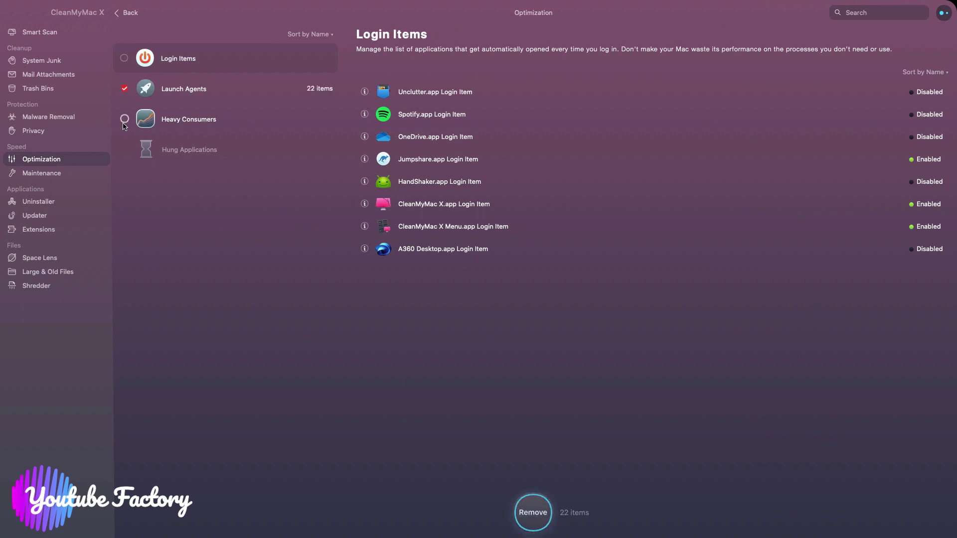
left_click(125, 120)
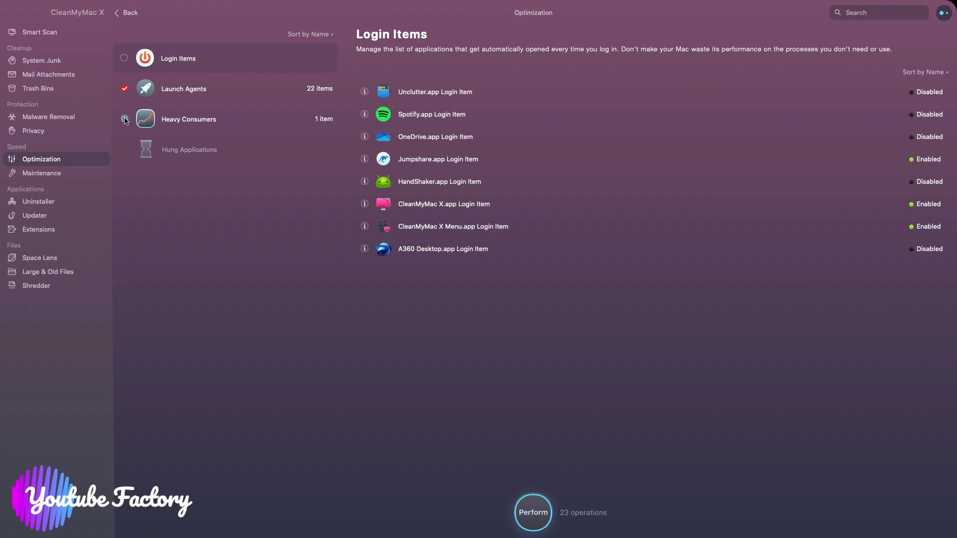
left_click(520, 514)
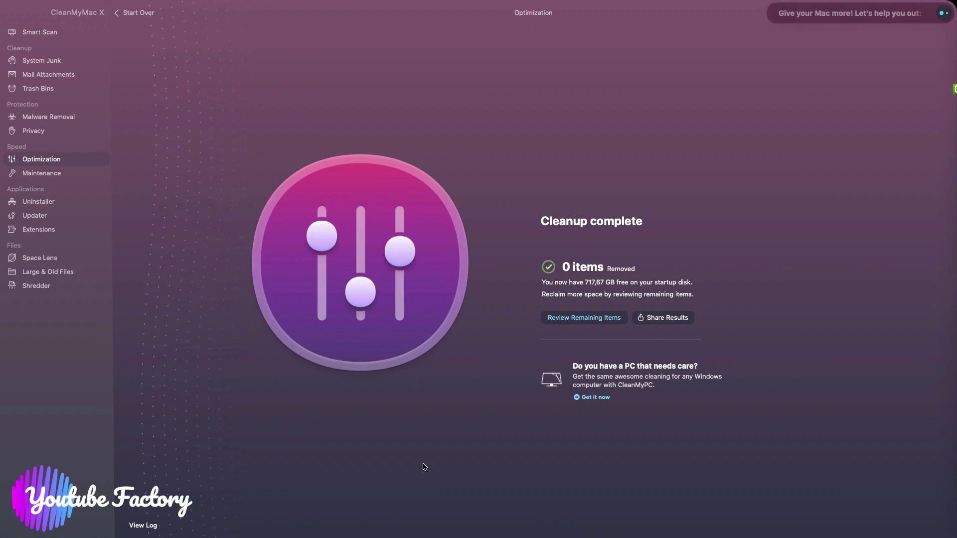
Step: Select every available Maintenance task except Speed Up Mail, from Free Up RAM to Time Machine Snapshot Thinning, and run them
left_click(58, 173)
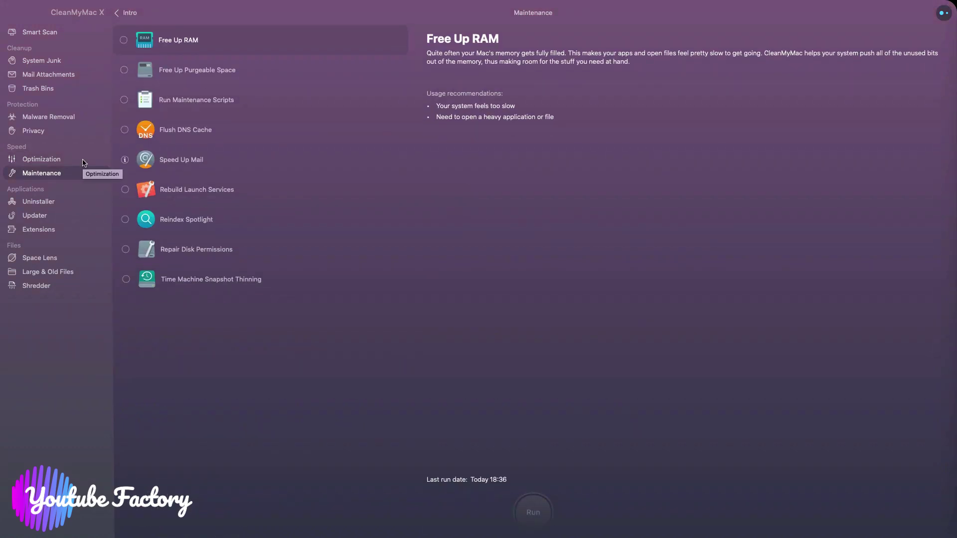
left_click(123, 39)
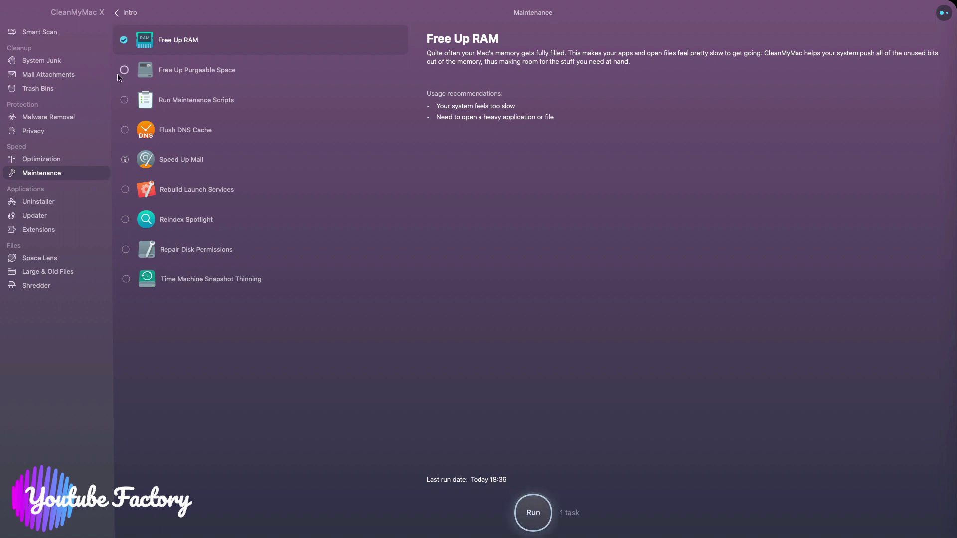
left_click(124, 100)
left_click(125, 130)
left_click(125, 190)
left_click(125, 220)
left_click(126, 249)
left_click(126, 280)
left_click(523, 514)
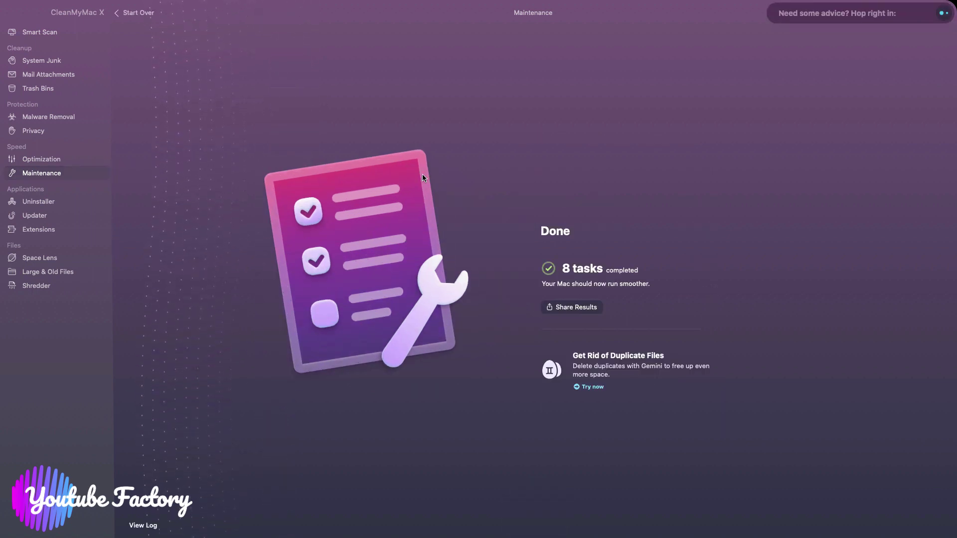
Step: Review the Uninstaller's application list, including the Unused and Leftovers categories
left_click(28, 202)
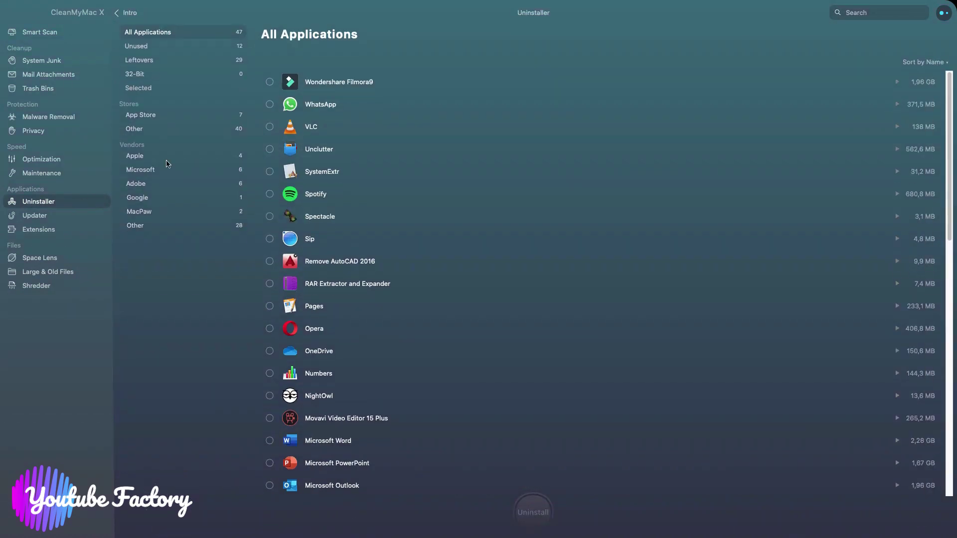
left_click(167, 47)
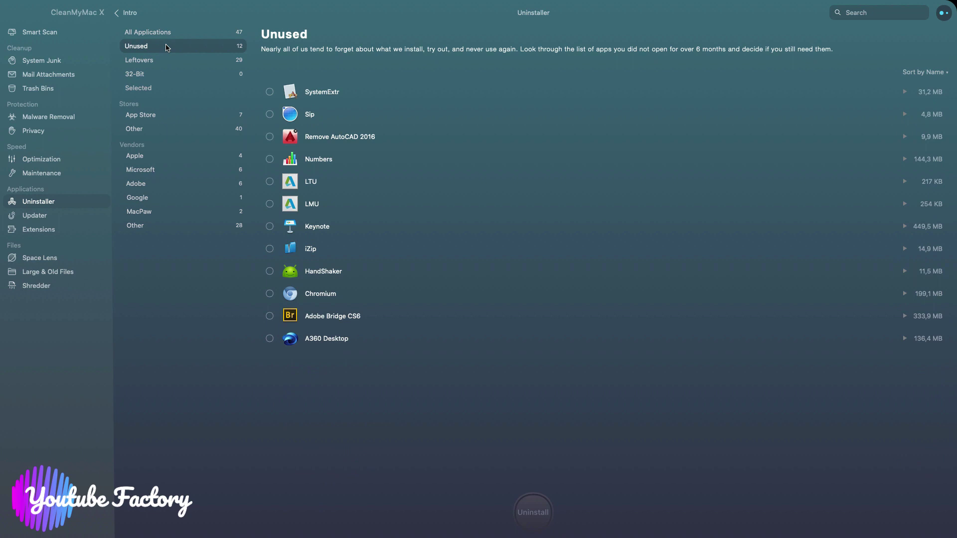
left_click(155, 61)
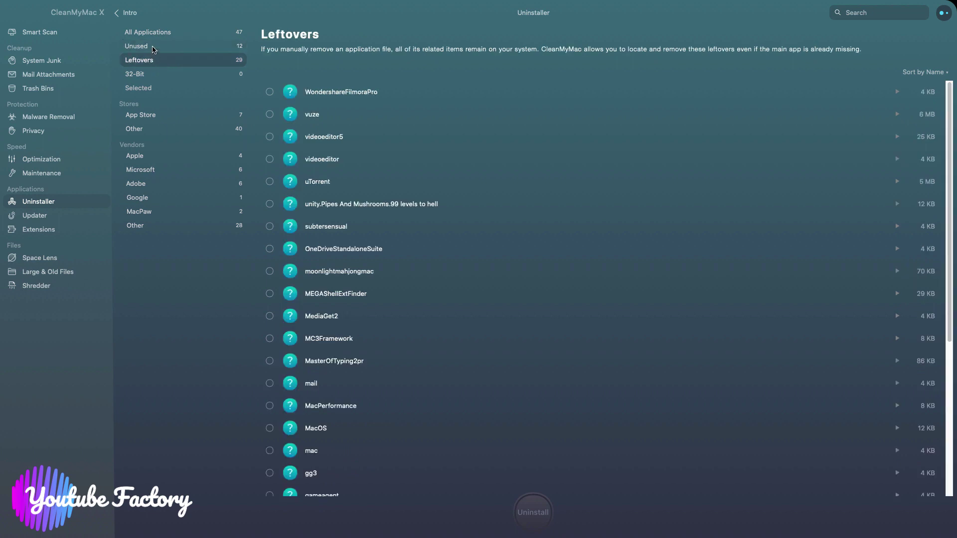
Step: Uninstall HandShaker from the list of unused applications
left_click(153, 47)
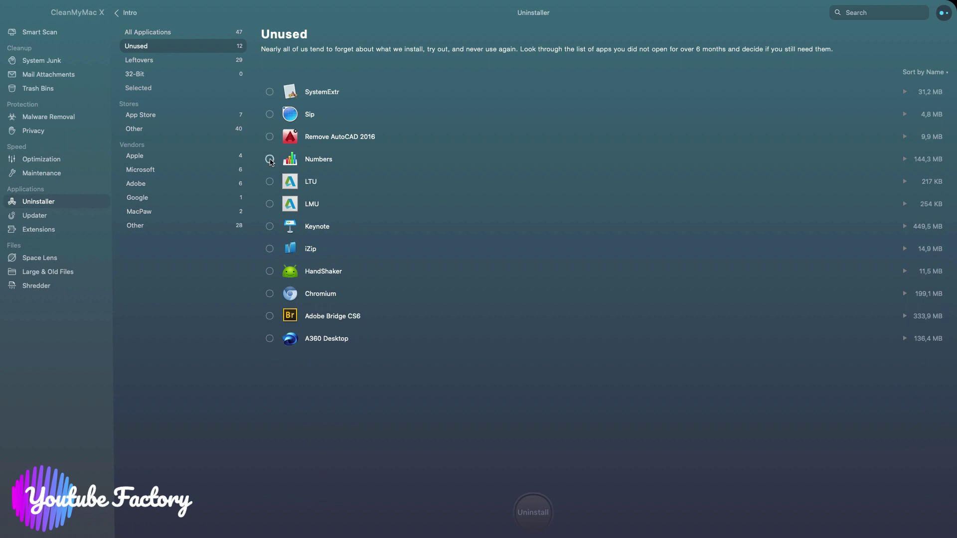
left_click(270, 271)
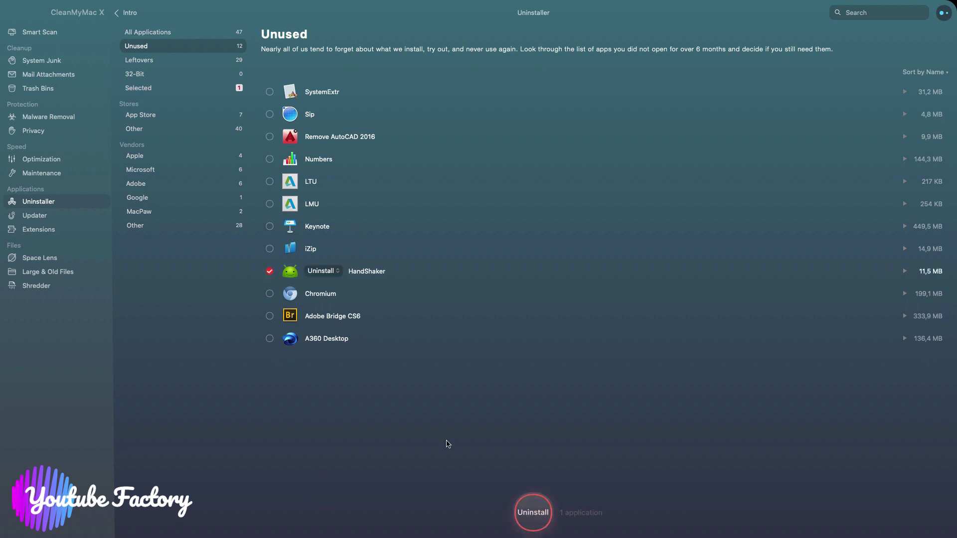
left_click(533, 518)
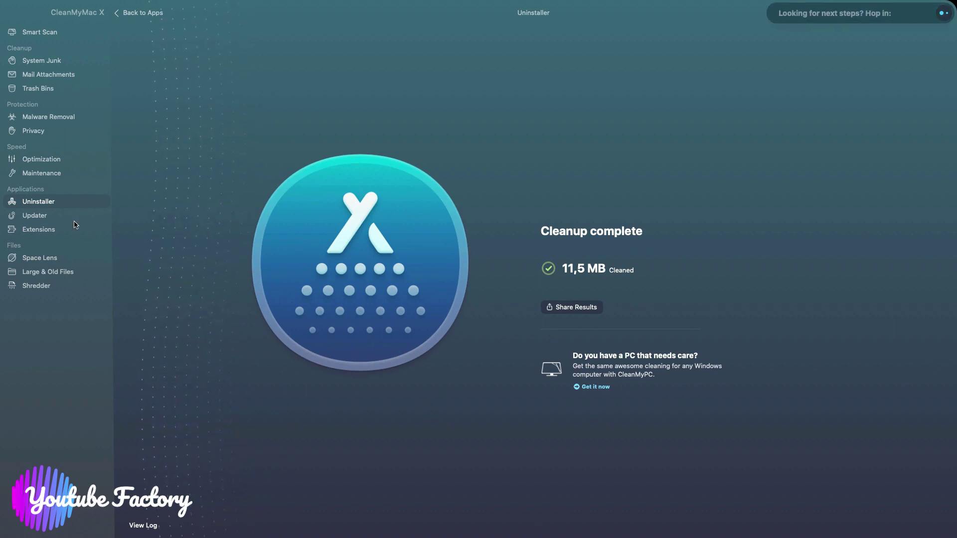
Step: Mark Unclutter and Movavi Video Editor 15 Plus for updating in the Updater module
left_click(56, 220)
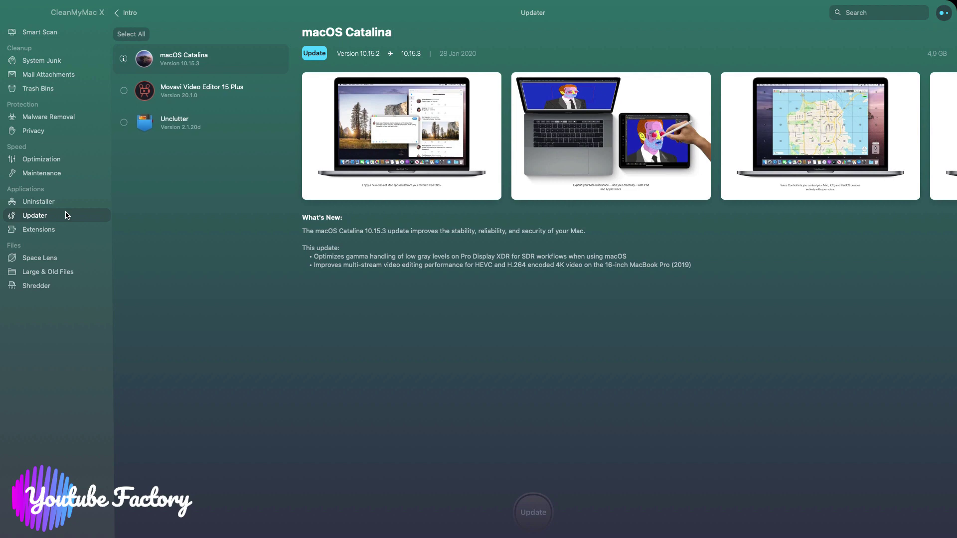
left_click(124, 125)
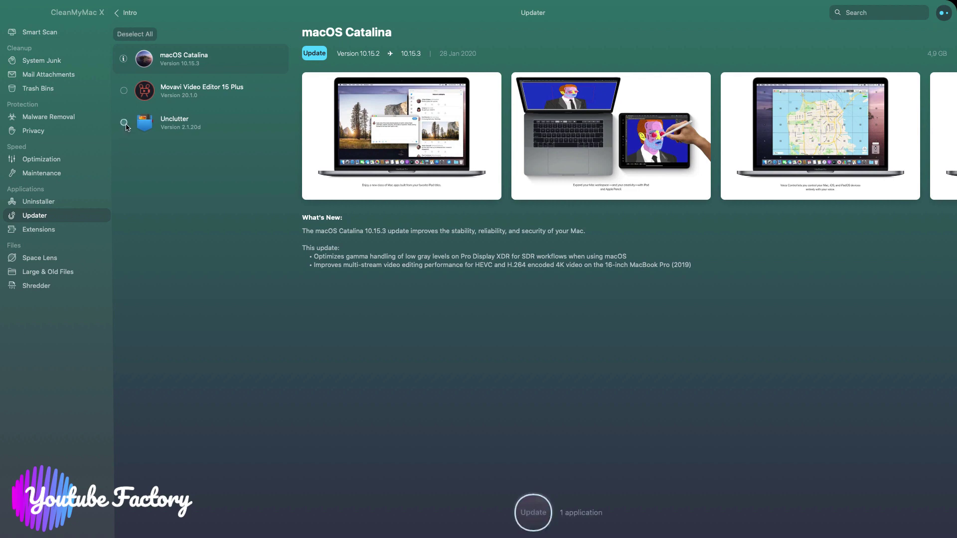
left_click(122, 91)
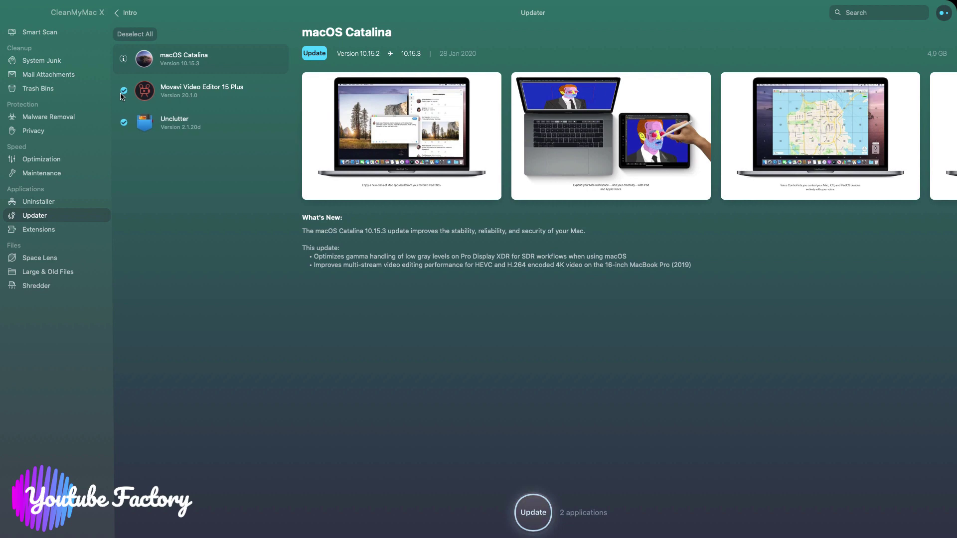
Step: View all installed extensions, starting with the Preference Panes category
left_click(41, 227)
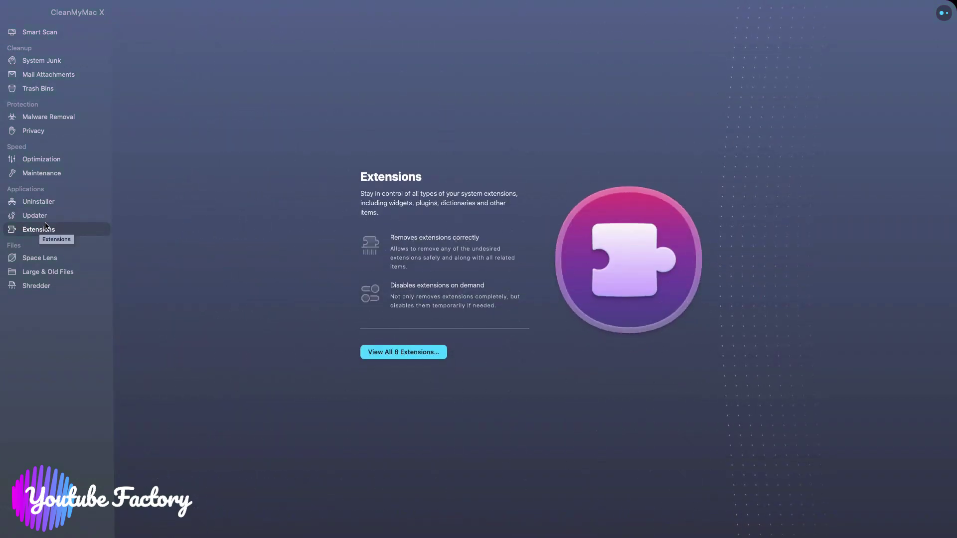
left_click(403, 355)
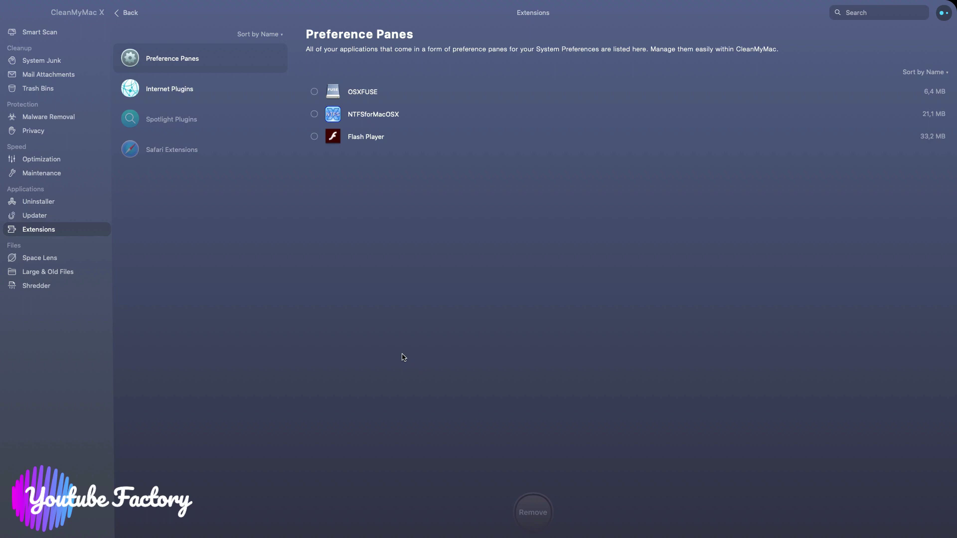
Step: Build the Space Lens storage map of Macintosh HD, inspect the System folder's contents and return to the drive's root level
left_click(51, 260)
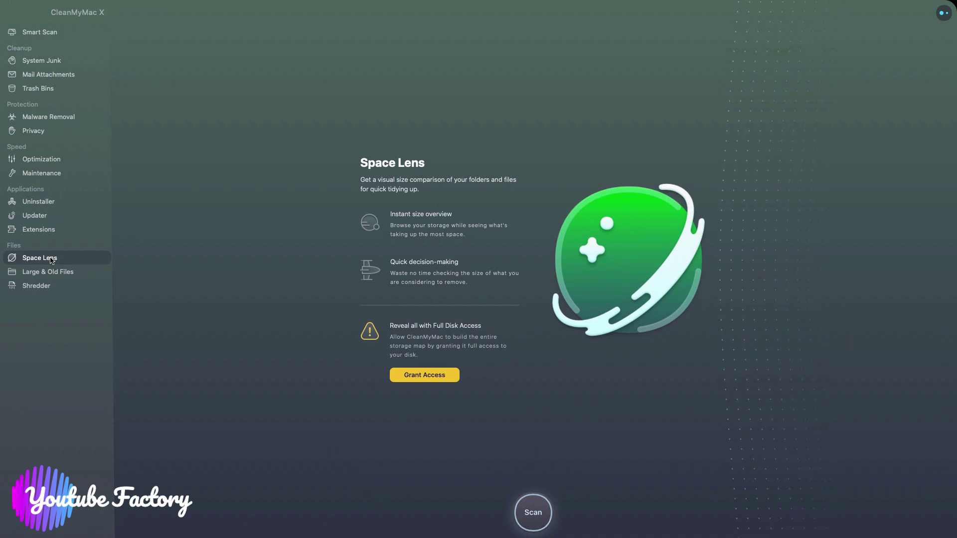
left_click(529, 516)
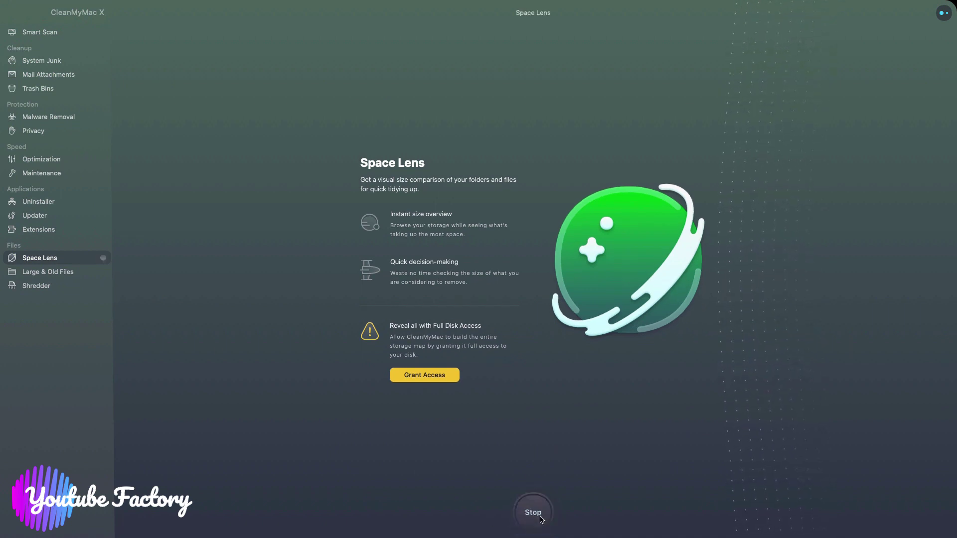
left_click(540, 520)
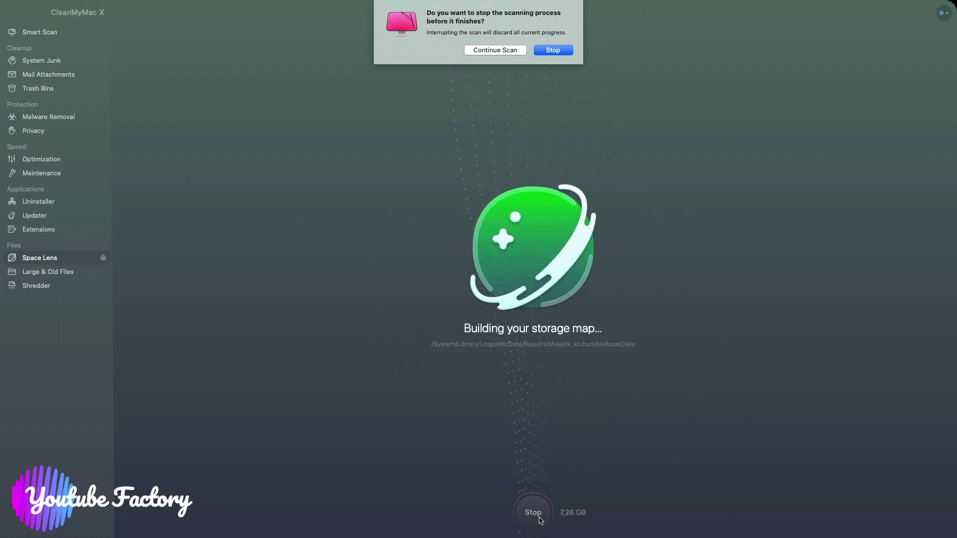
key("Escape")
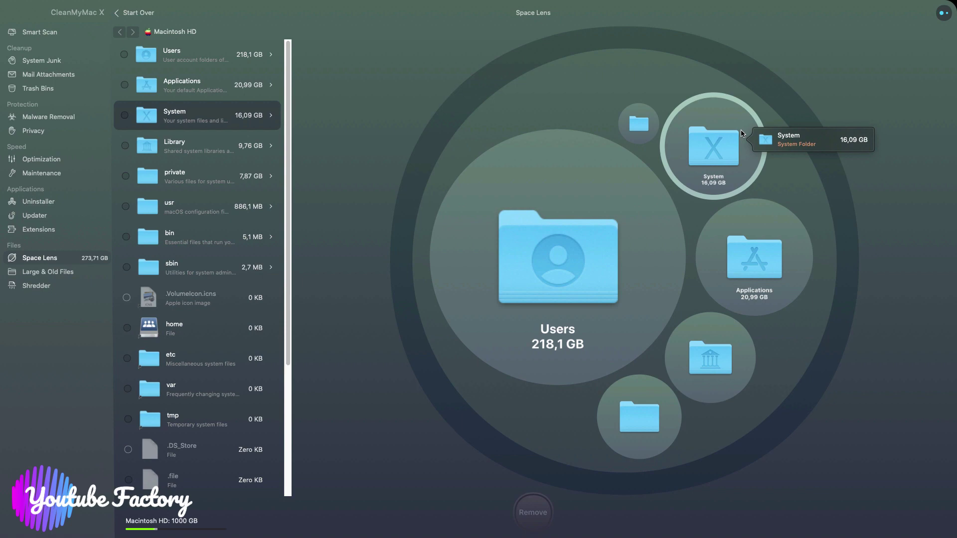
left_click(698, 136)
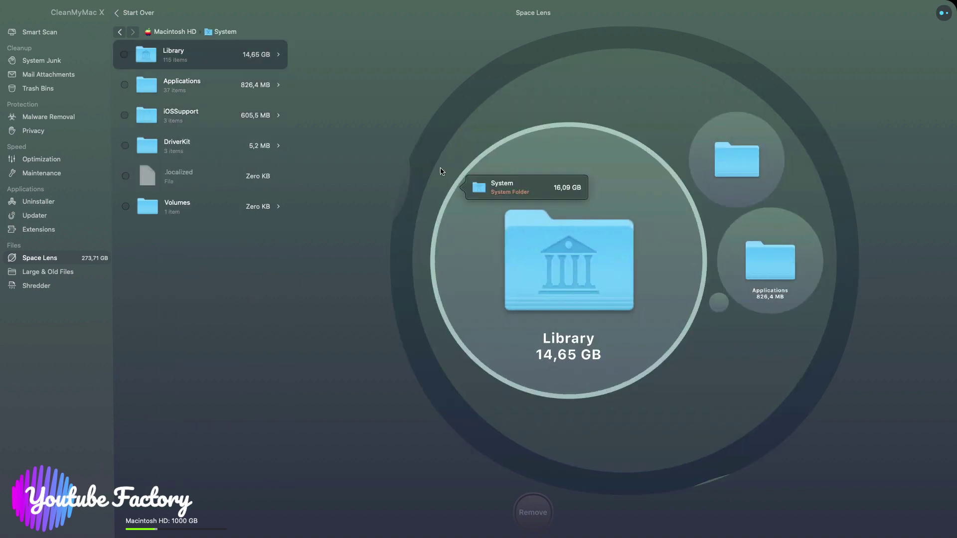
key("super+bracketleft")
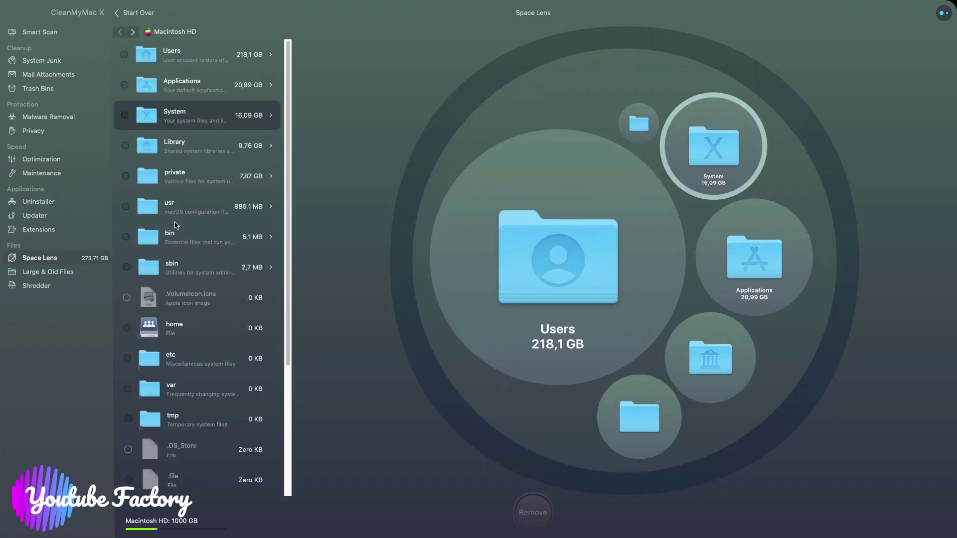
Step: Scan the Mac for large and old files
left_click(58, 270)
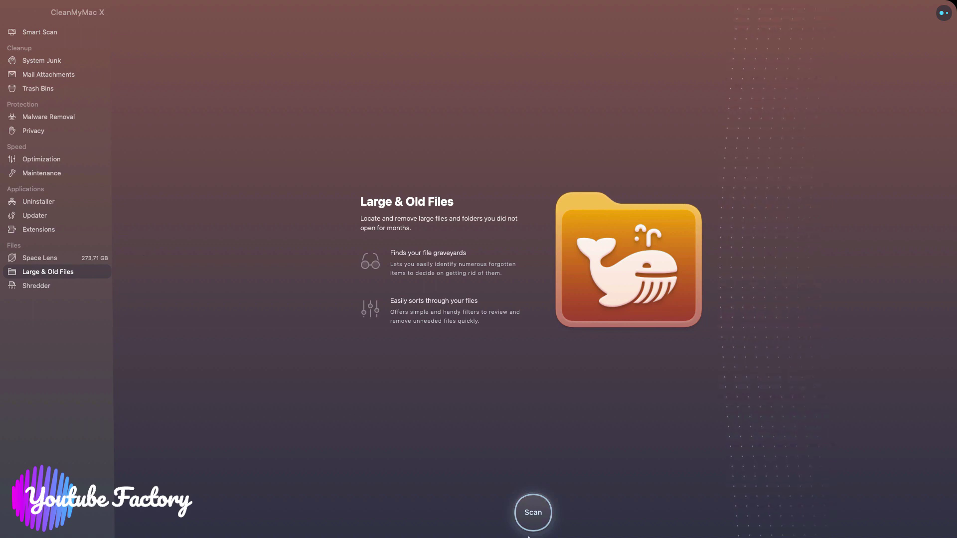
left_click(547, 521)
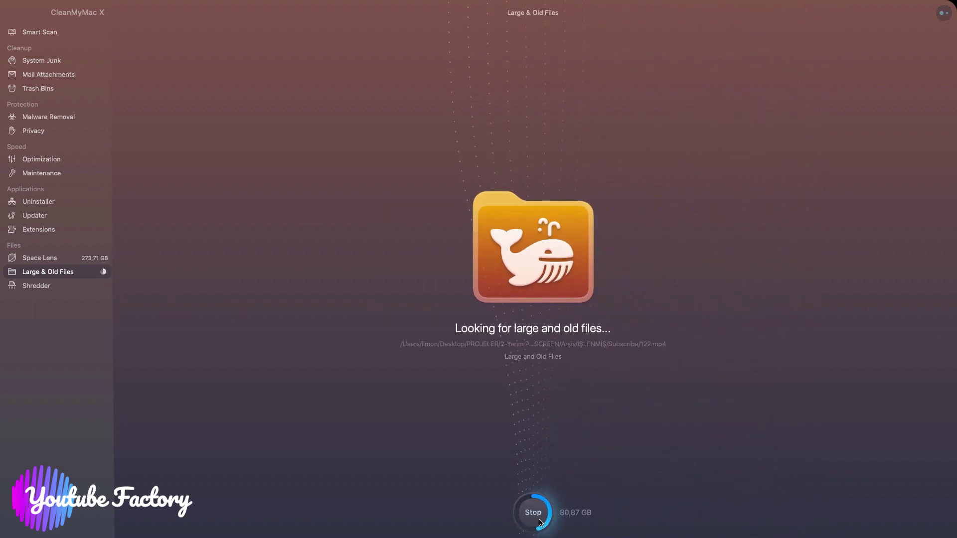
Step: Browse the Documents folder for files to shred with Shredder, and close the file chooser without selecting anything
left_click(42, 287)
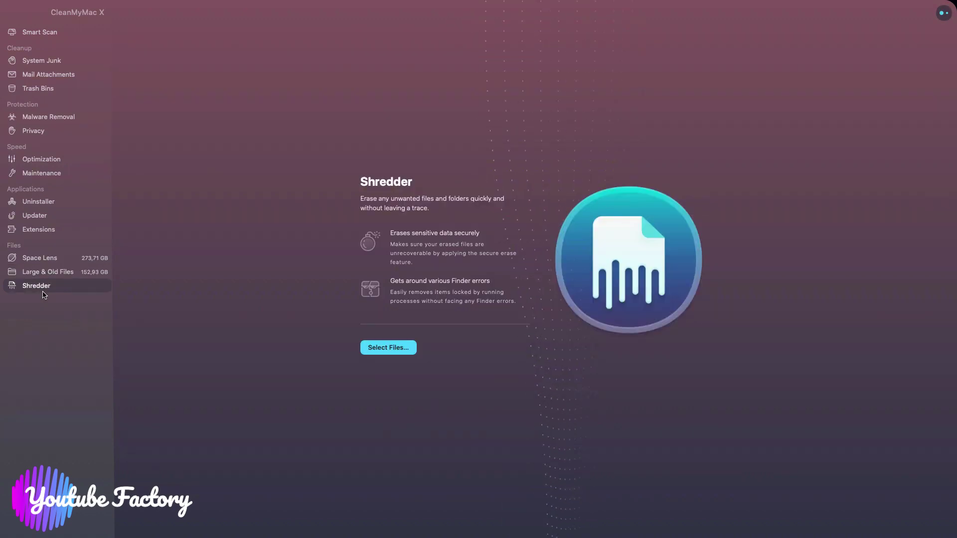
left_click(386, 352)
scroll(498, 150, "down", 10)
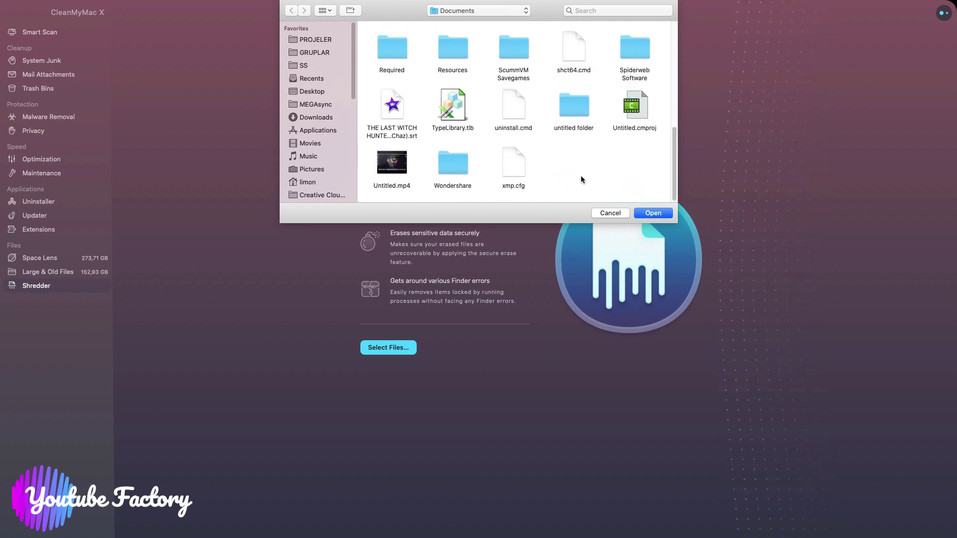
scroll(579, 177, "up", 4)
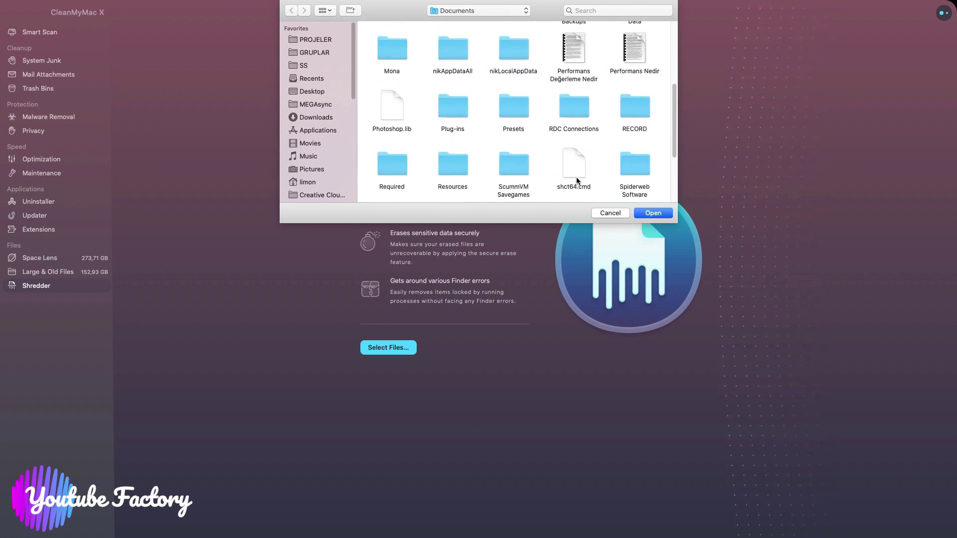
left_click(613, 213)
Step: Return to the Smart Scan results and start over to reset the module to its welcome page
left_click(54, 34)
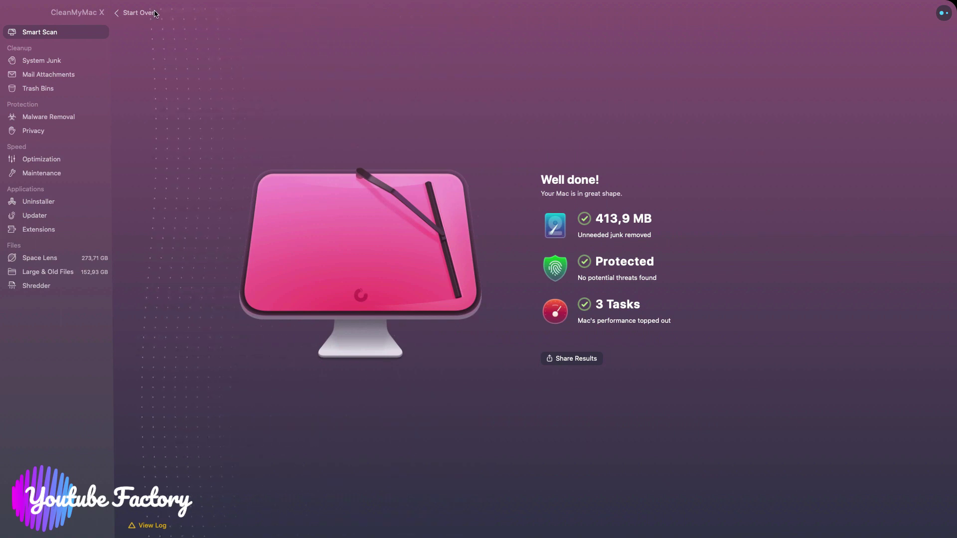
left_click(139, 13)
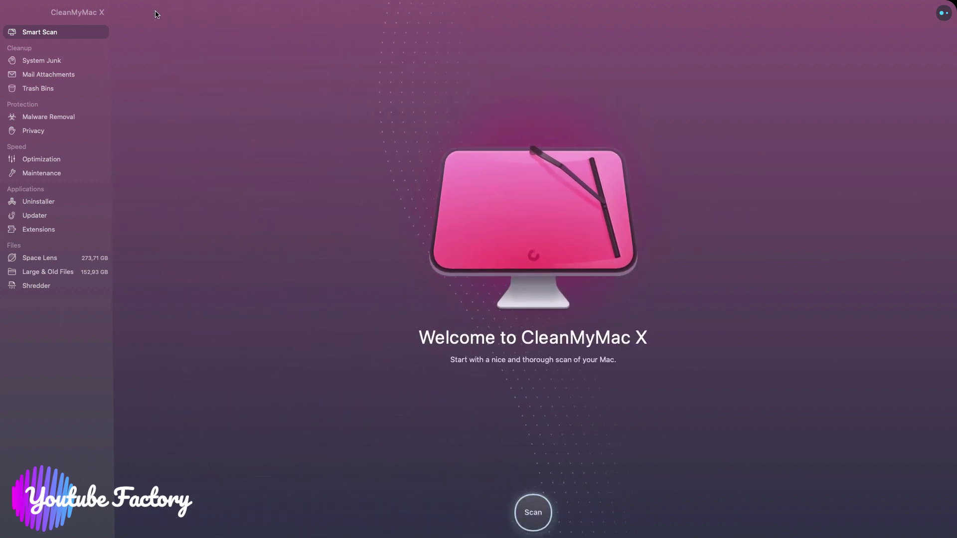